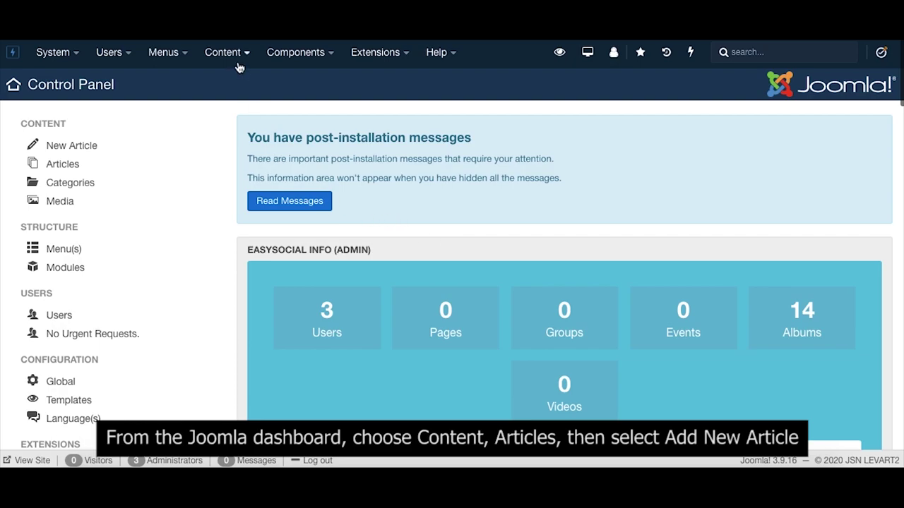
# - Add a new Joomla article titled 'HP'
pyautogui.click(240, 59)
pyautogui.moveTo(321, 80)
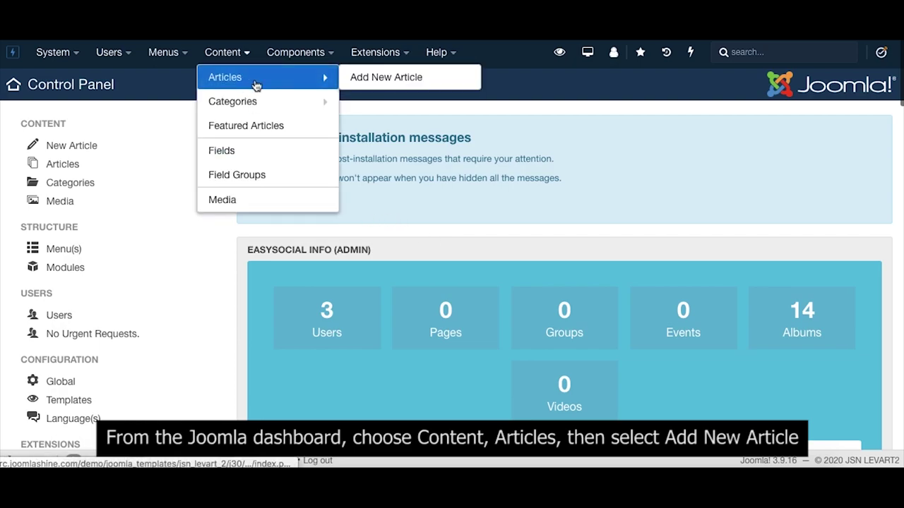
pyautogui.click(374, 79)
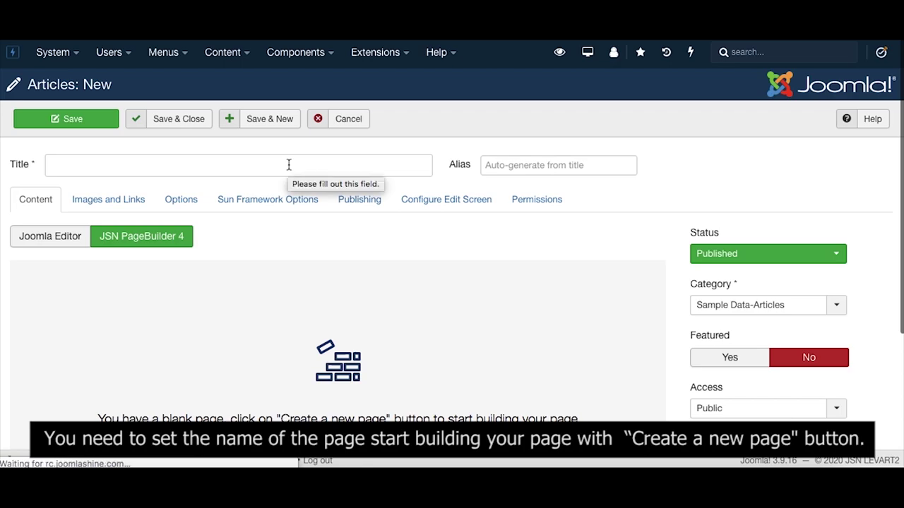
pyautogui.click(288, 164)
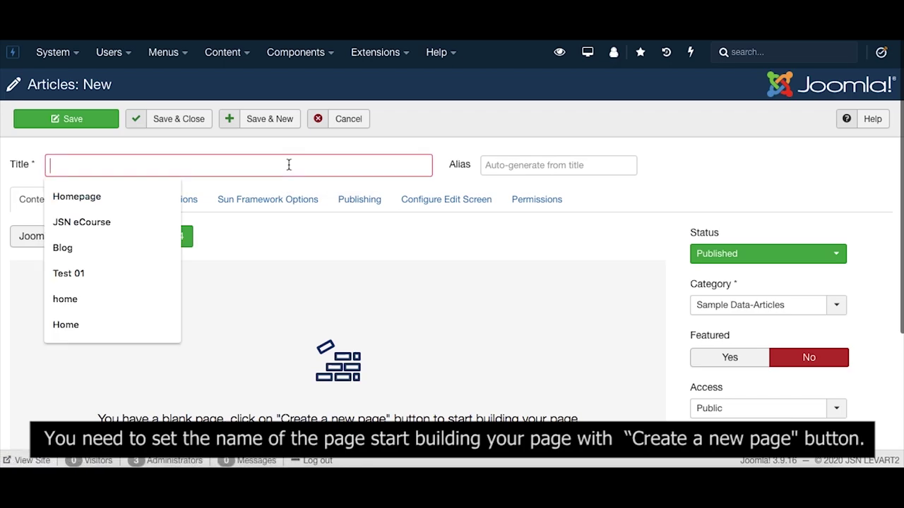
pyautogui.write('HP')
pyautogui.click(460, 229)
# - Create a new blank page for the article in JSN PageBuilder 4
pyautogui.scroll(-1, 461, 233)
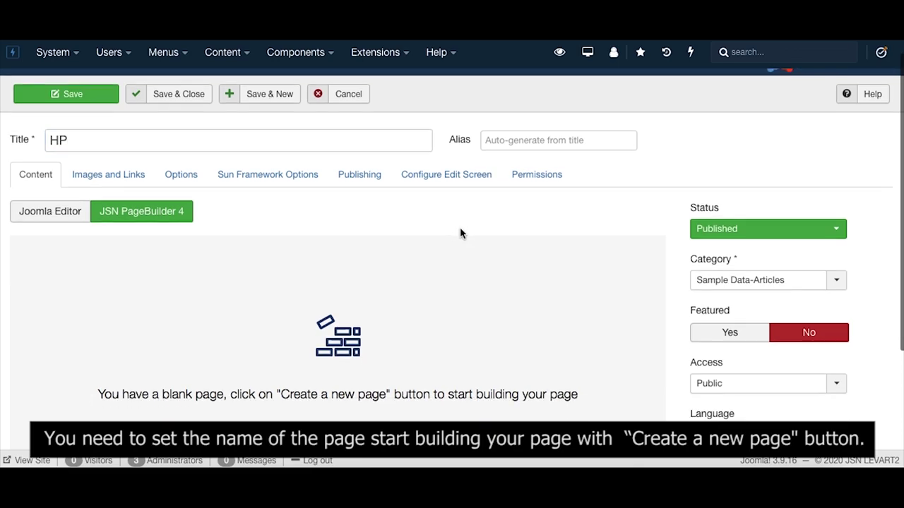
pyautogui.scroll(-2, 460, 234)
pyautogui.click(344, 317)
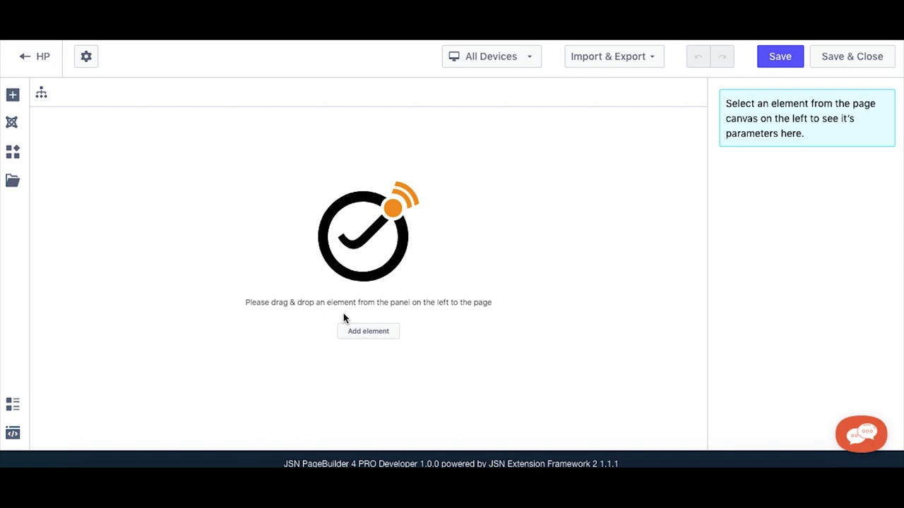
# - Place a Slideshow template at the top of the page with a Heading template below it
pyautogui.click(13, 99)
pyautogui.click(124, 254)
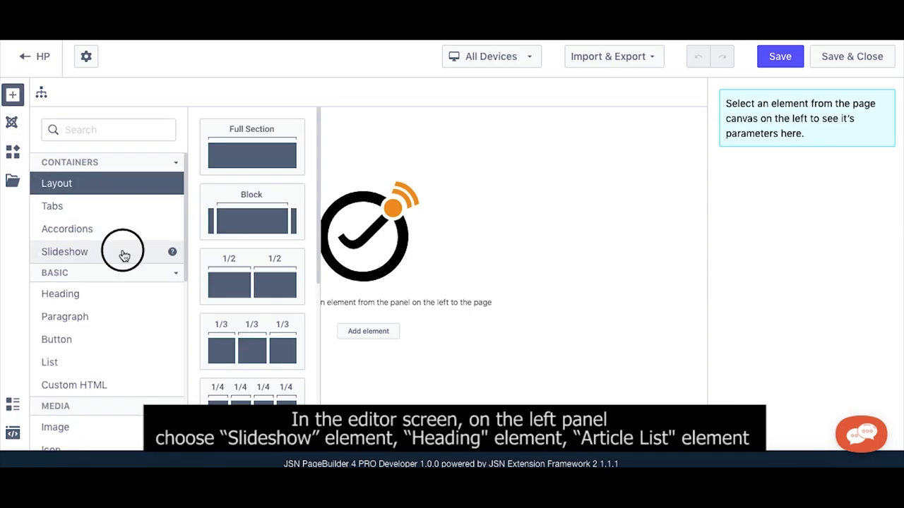
pyautogui.moveTo(204, 177); pyautogui.dragTo(345, 216)
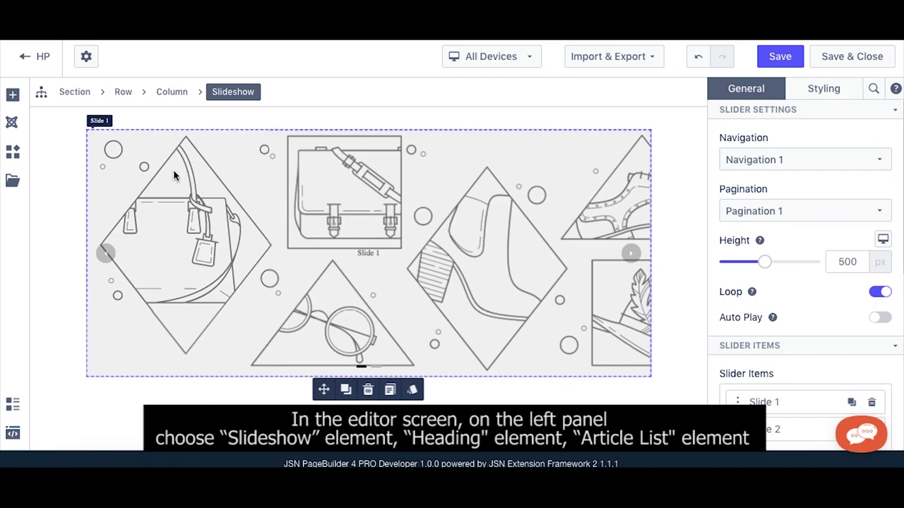
pyautogui.click(13, 95)
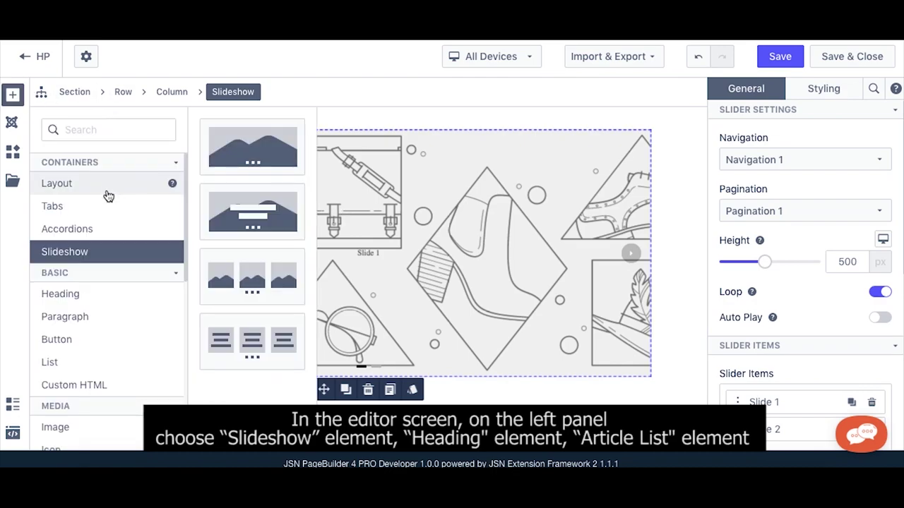
pyautogui.click(91, 305)
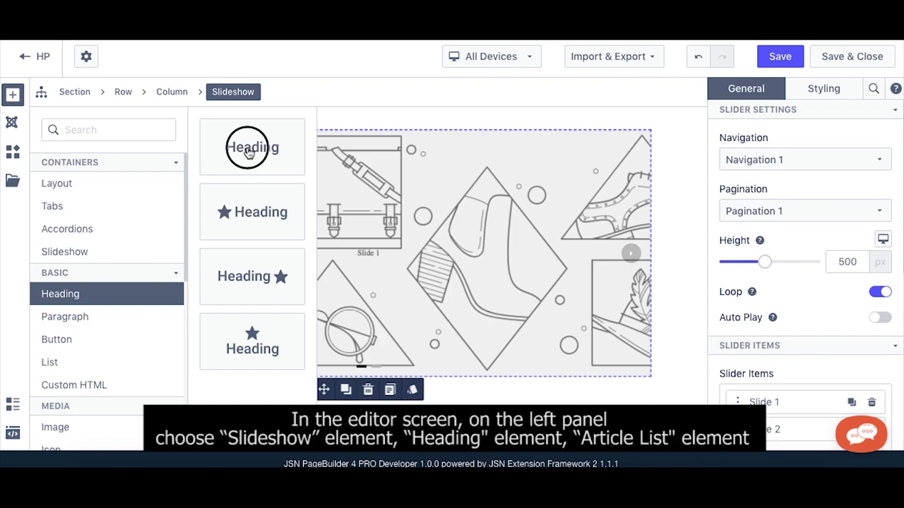
pyautogui.moveTo(246, 151); pyautogui.dragTo(293, 381)
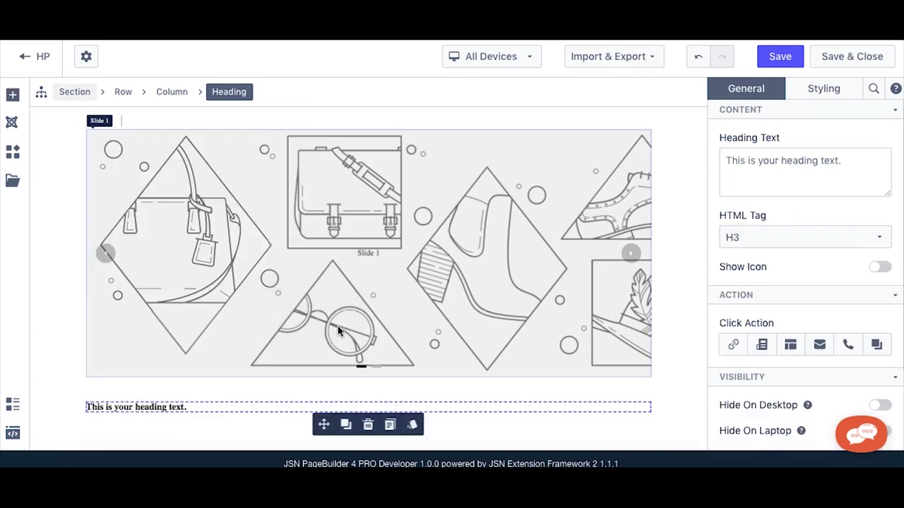
# - Add a Joomla Article List element below the heading
pyautogui.click(11, 122)
pyautogui.moveTo(255, 173); pyautogui.dragTo(329, 409)
pyautogui.scroll(-3, 427, 263)
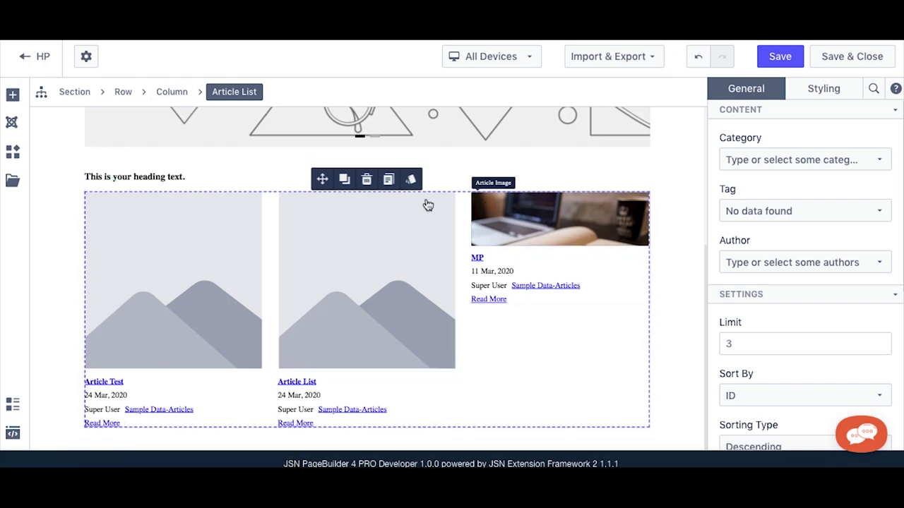
# - Add a pre-made Testimonial section below the article list
pyautogui.click(12, 182)
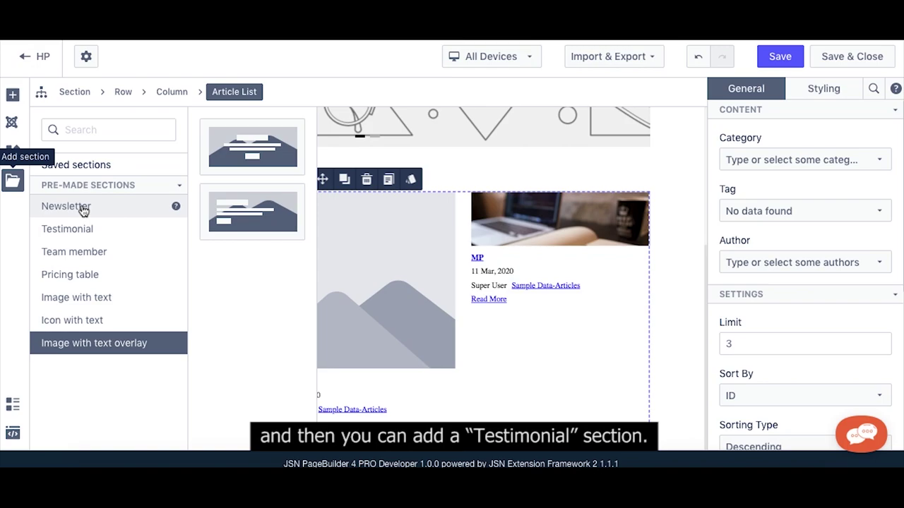
pyautogui.click(101, 228)
pyautogui.moveTo(243, 212); pyautogui.dragTo(292, 430)
pyautogui.scroll(-1, 513, 302)
pyautogui.scroll(-2, 513, 302)
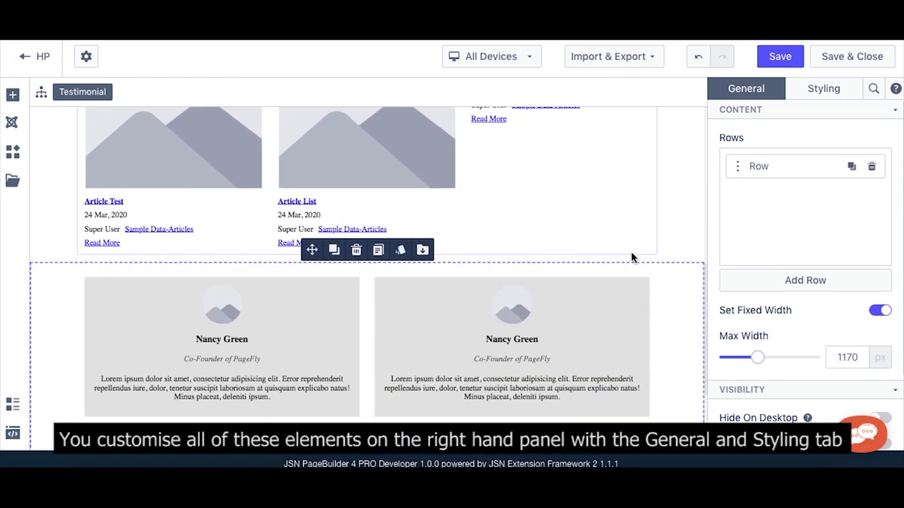
# - Set the Article List's category to Utility Modules
pyautogui.click(631, 252)
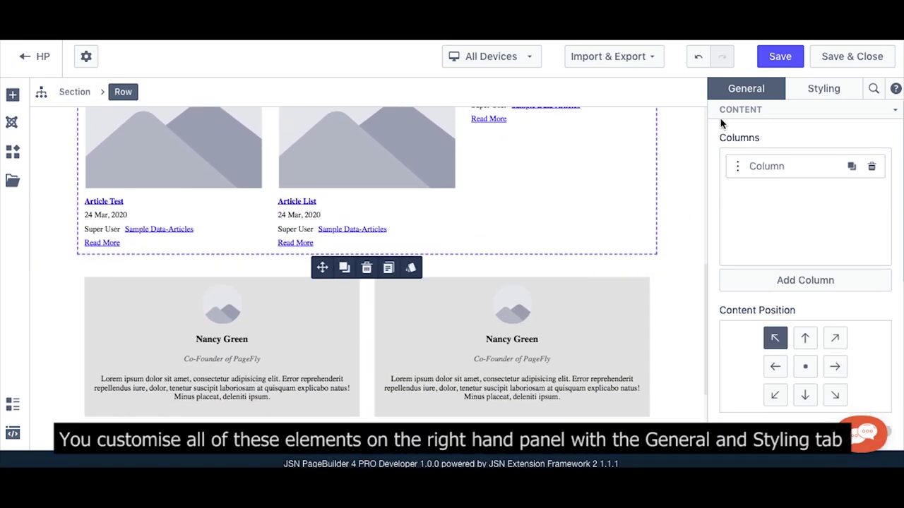
pyautogui.click(294, 165)
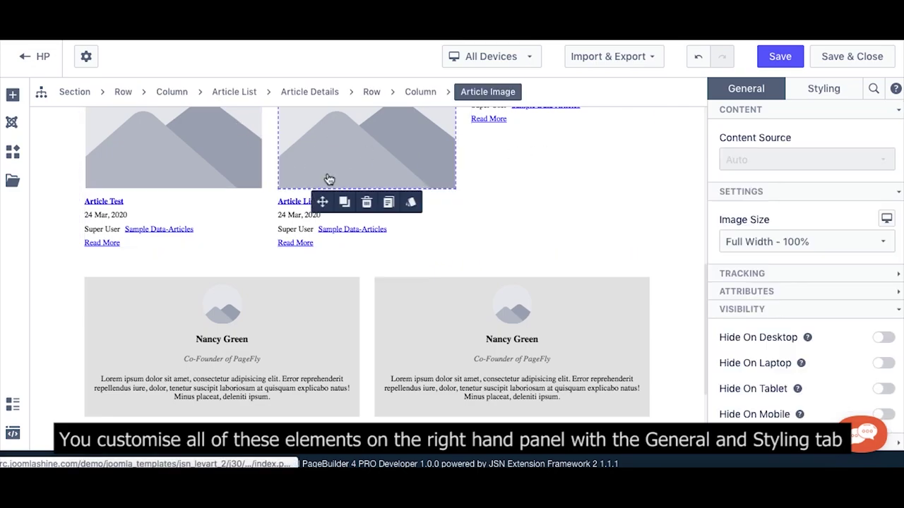
pyautogui.click(234, 99)
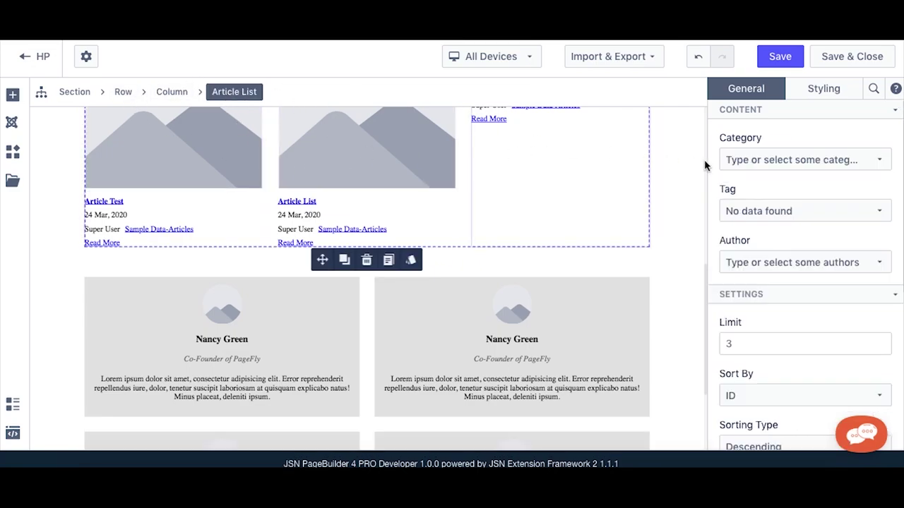
pyautogui.click(819, 162)
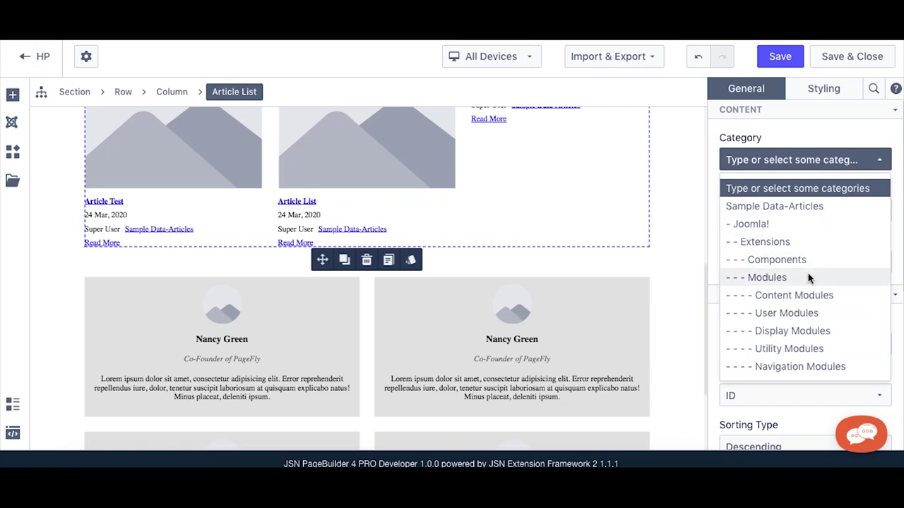
pyautogui.click(791, 348)
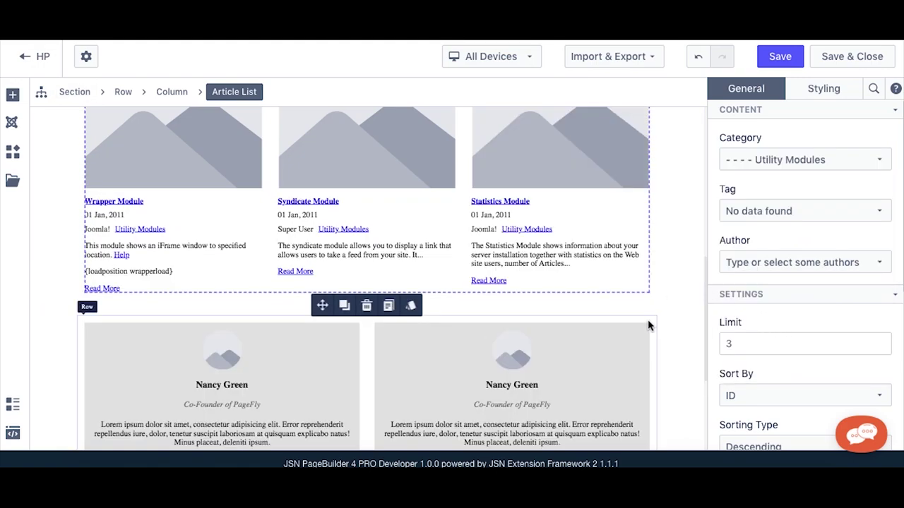
pyautogui.scroll(4, 650, 321)
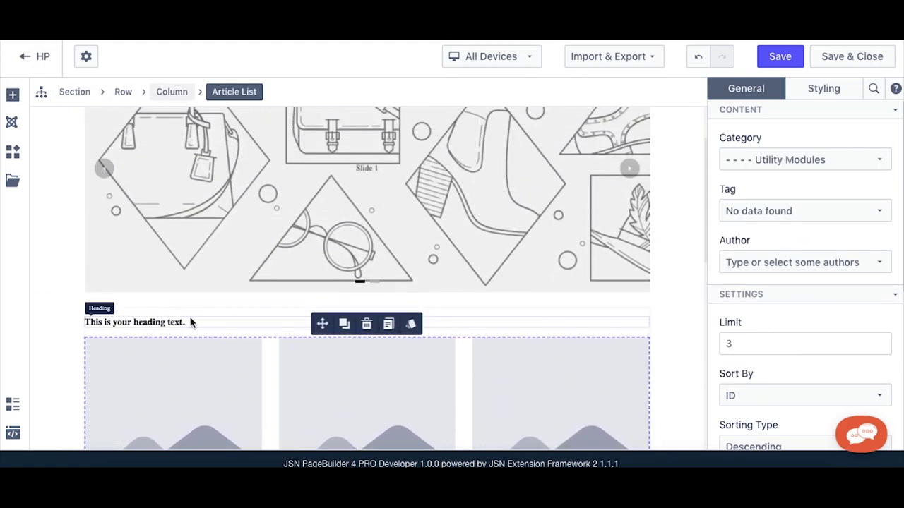
# - Change the heading text to 'Homepage'
pyautogui.doubleClick(144, 321)
pyautogui.hotkey('ctrl', 'a')
pyautogui.write('Ho')
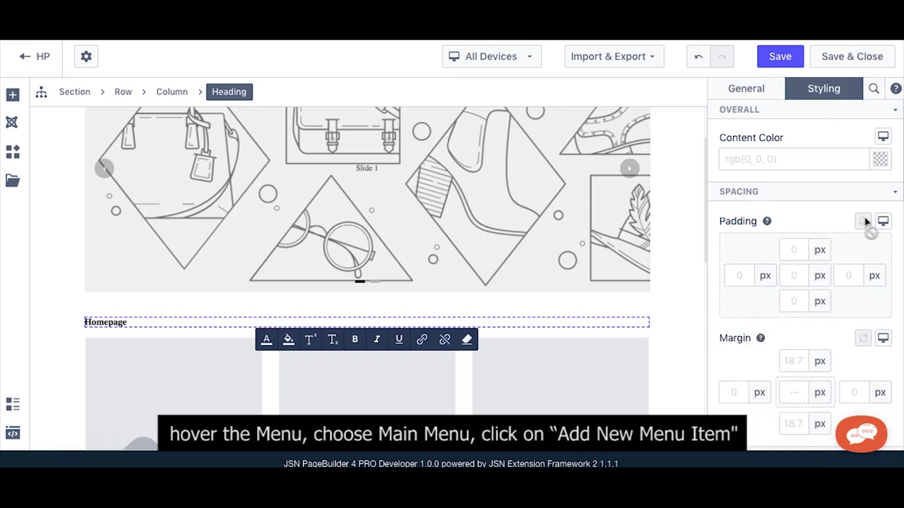
# - Add Aguafina Script in the Font Manager and apply it to the heading
pyautogui.scroll(-6, 865, 322)
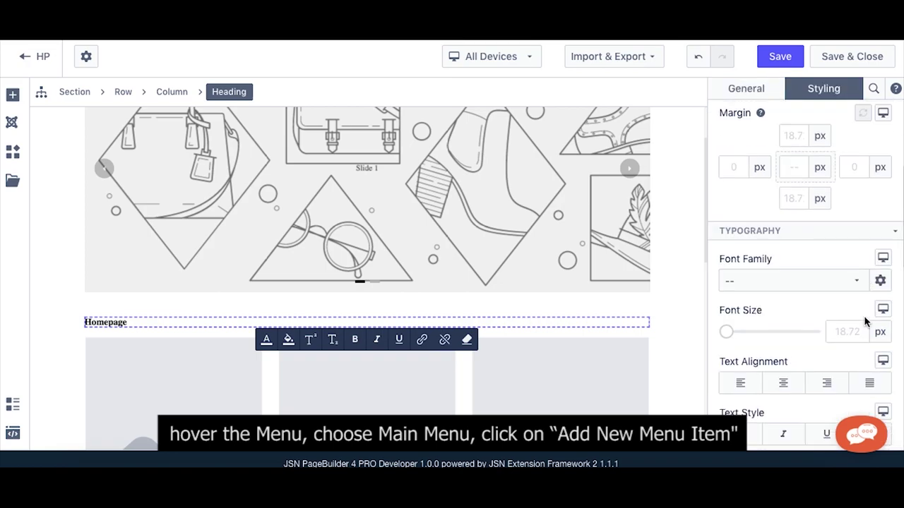
pyautogui.click(879, 267)
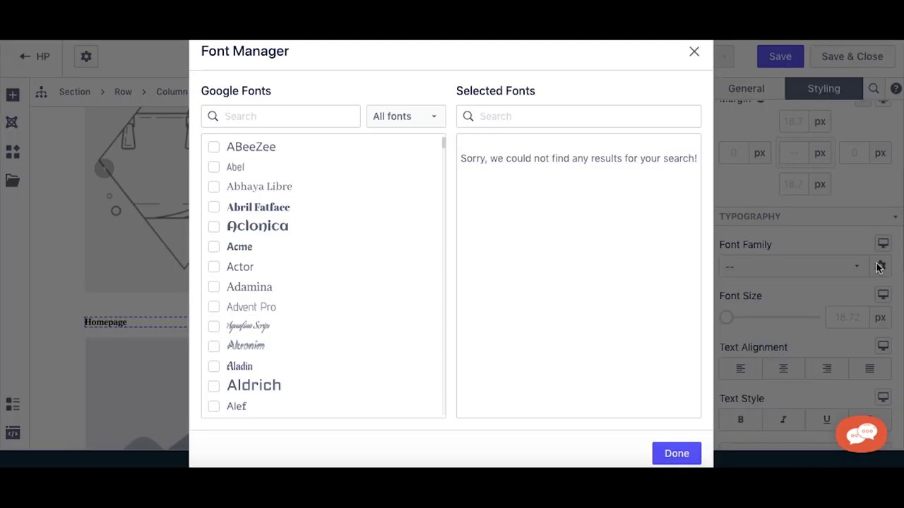
pyautogui.click(297, 326)
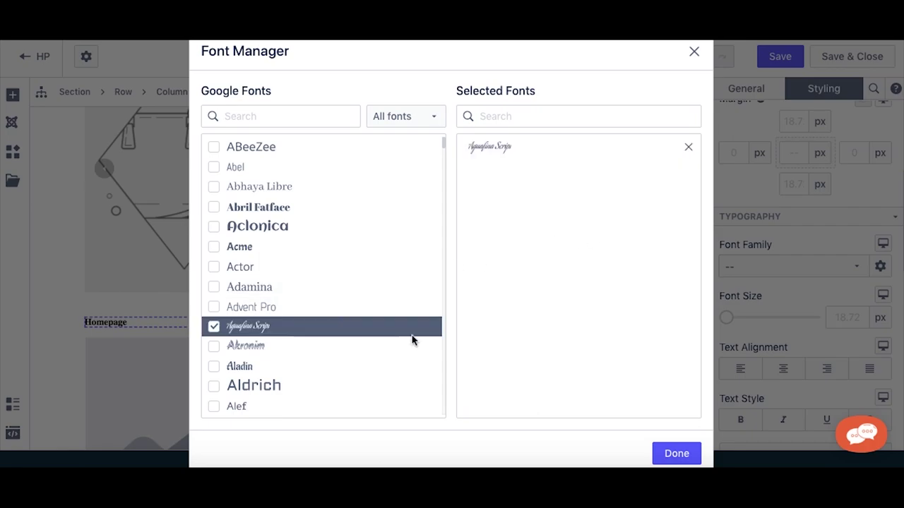
pyautogui.click(676, 454)
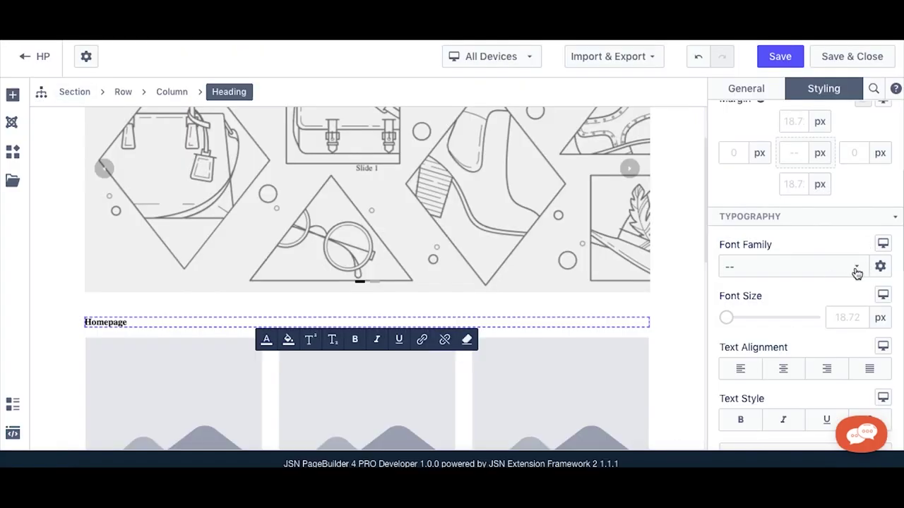
pyautogui.click(847, 268)
pyautogui.click(786, 313)
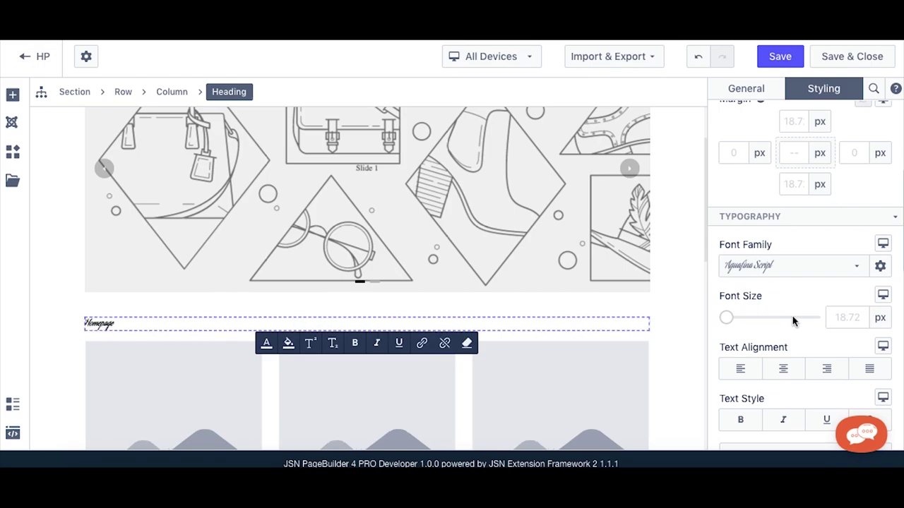
# - Set the heading to 40 px, centre it, and save the page
pyautogui.click(845, 316)
pyautogui.write('40')
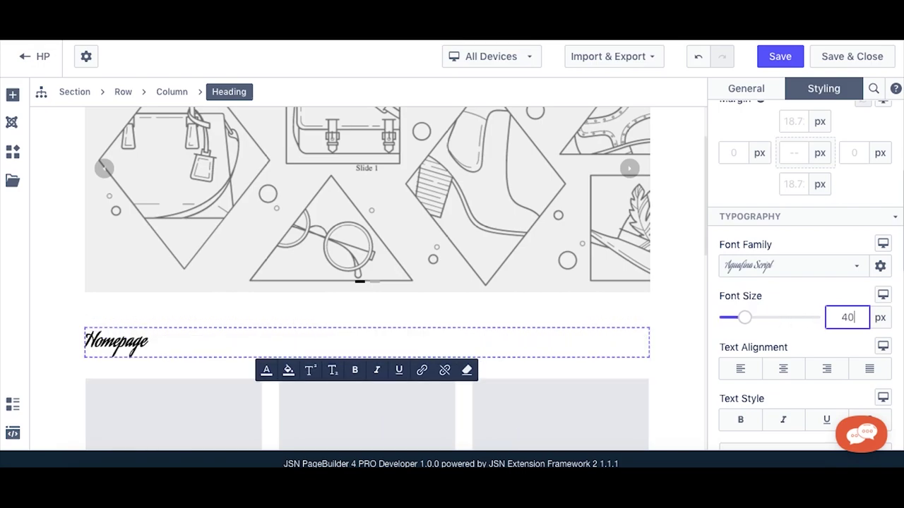
pyautogui.click(786, 374)
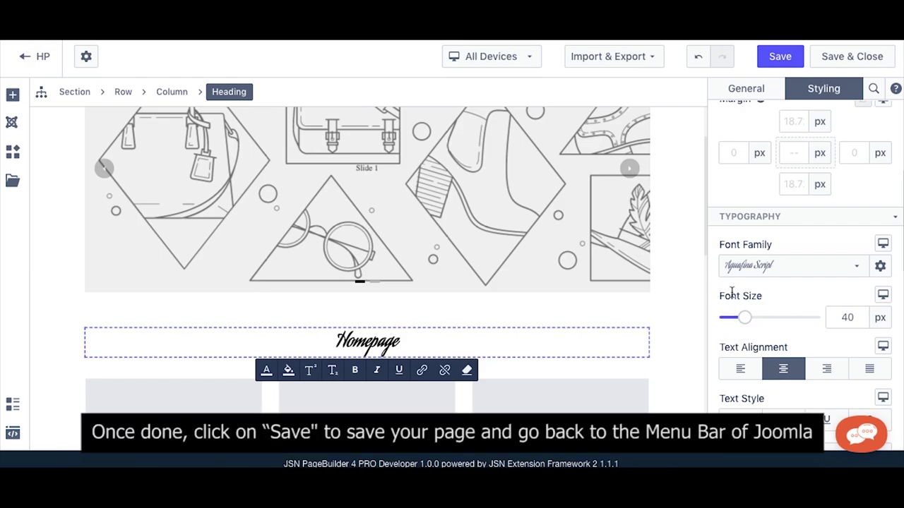
pyautogui.click(780, 58)
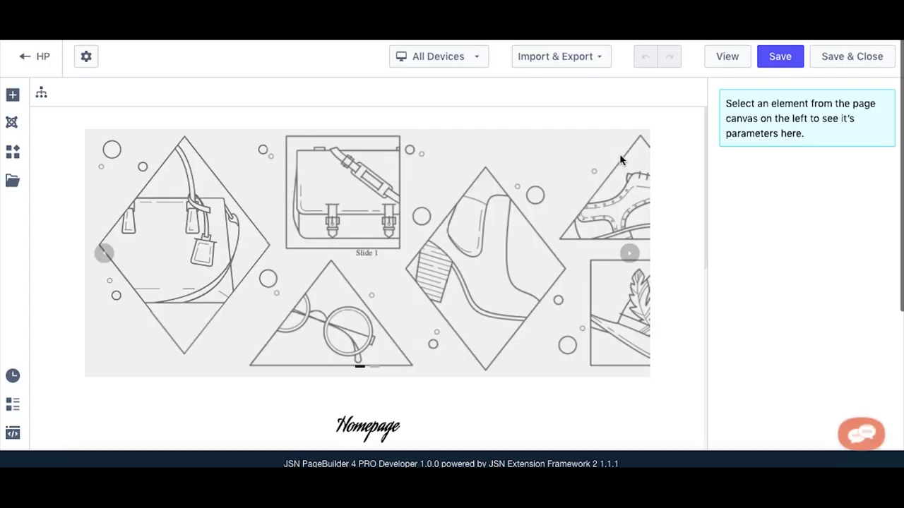
# - Exit JSN PageBuilder 4 back to the HP article's edit screen
pyautogui.click(25, 57)
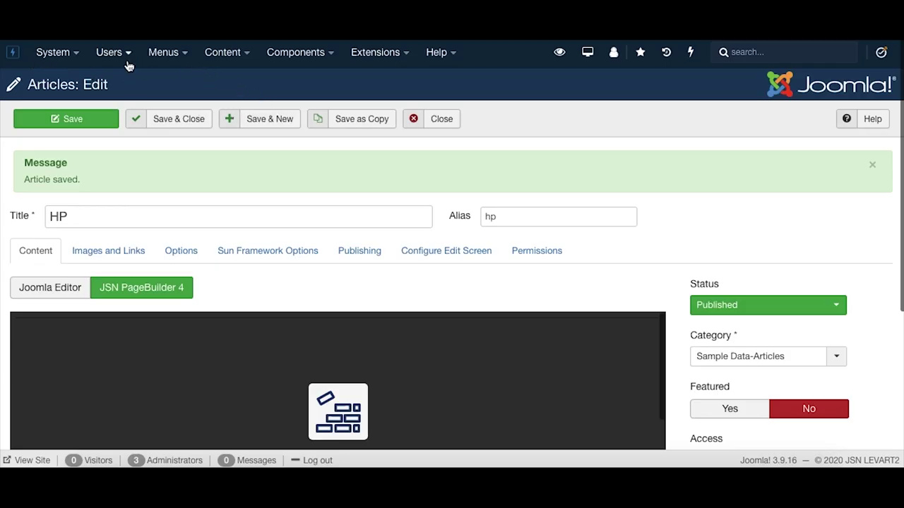
# - Close the HP article and start a new Main Menu item
pyautogui.click(420, 120)
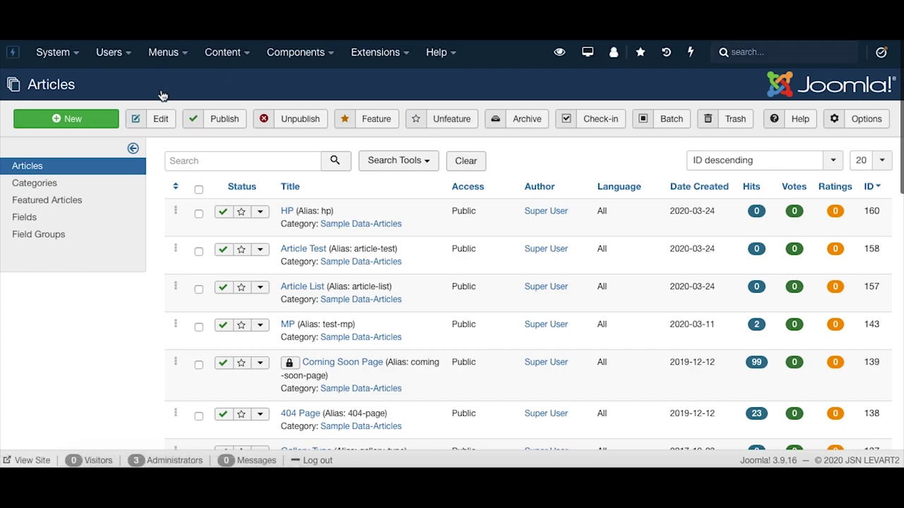
pyautogui.moveTo(169, 54)
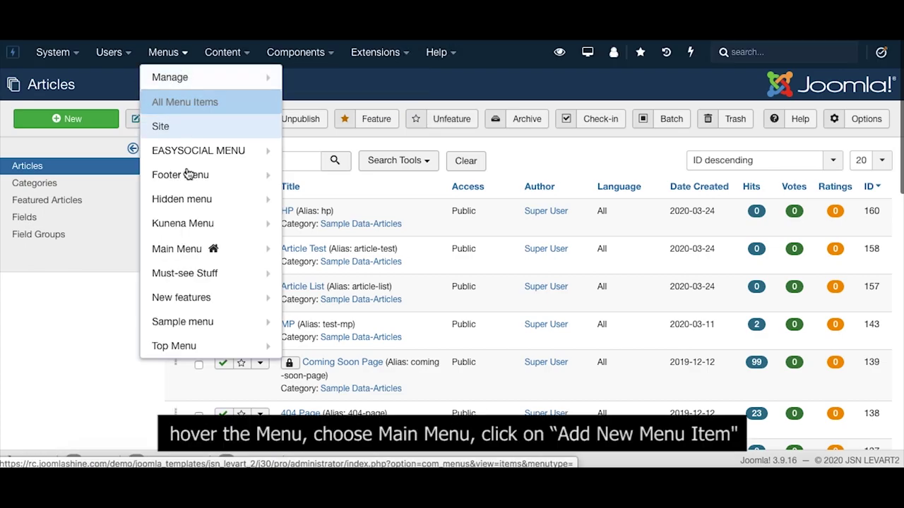
pyautogui.moveTo(254, 249)
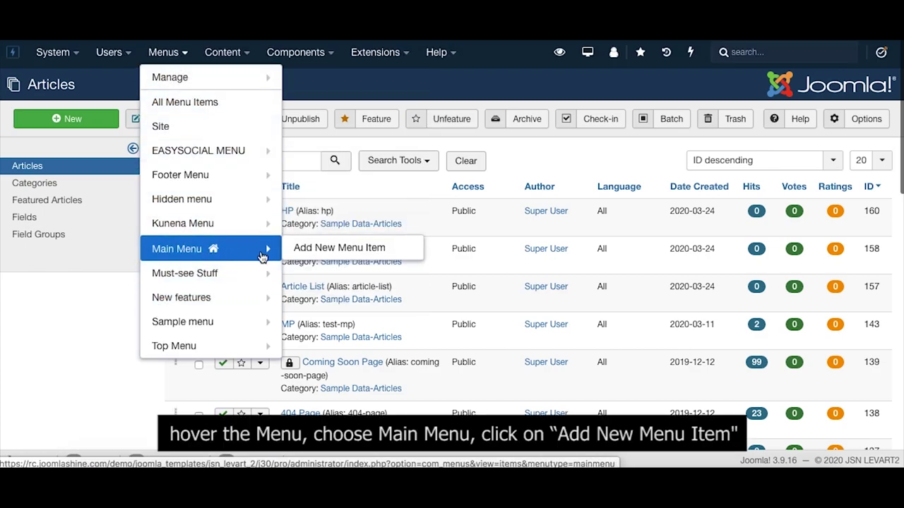
pyautogui.click(305, 248)
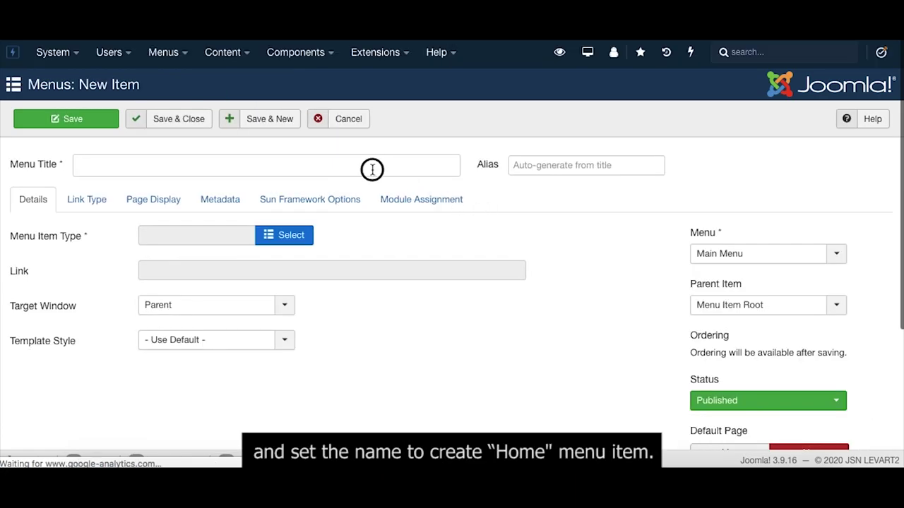
# - Enter 'HP' as the menu item's title
pyautogui.click(372, 170)
pyautogui.write('HP')
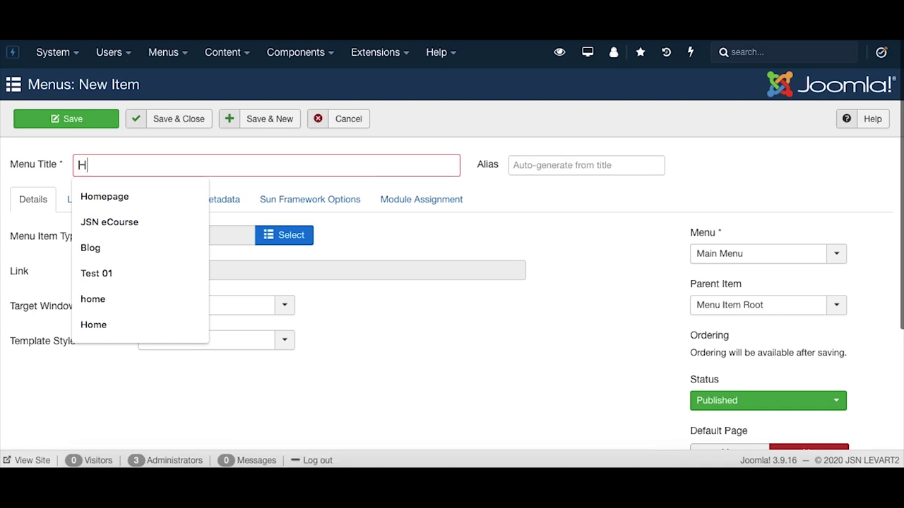
pyautogui.click(486, 240)
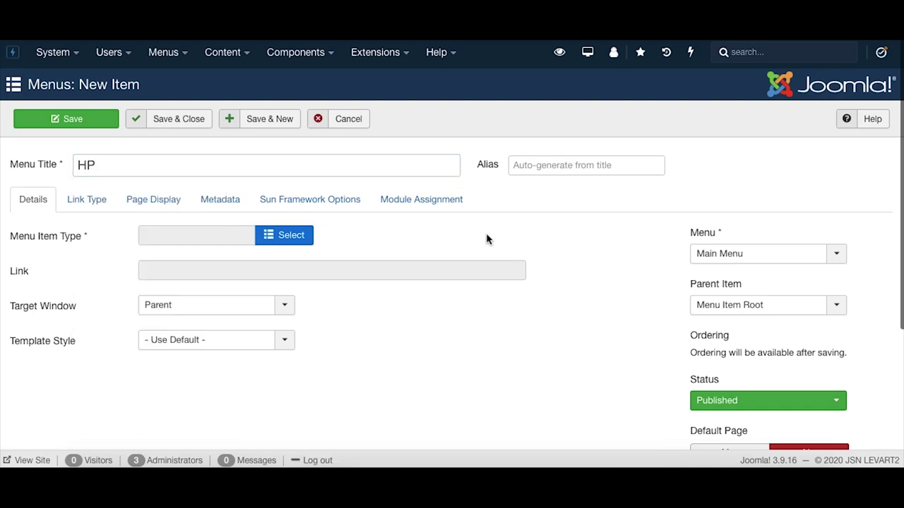
# - Set the menu item type to Articles > Single Article
pyautogui.click(285, 237)
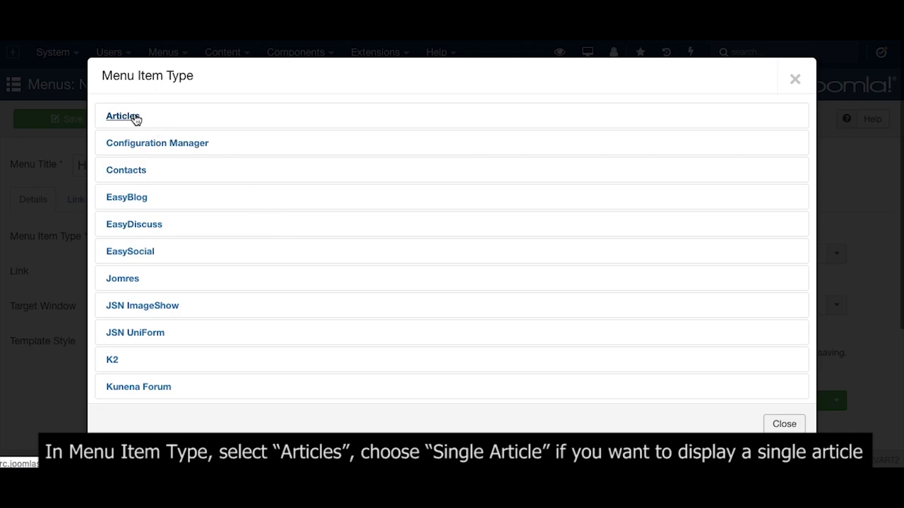
pyautogui.click(136, 118)
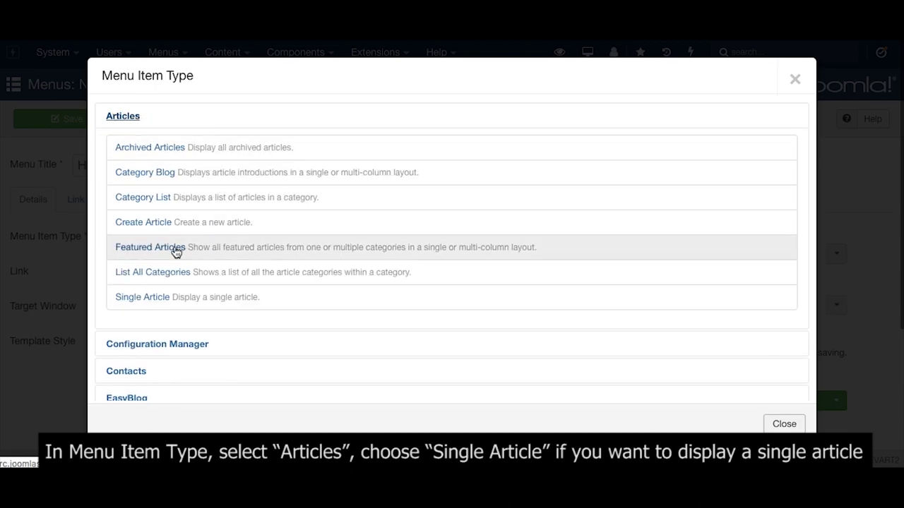
pyautogui.click(165, 297)
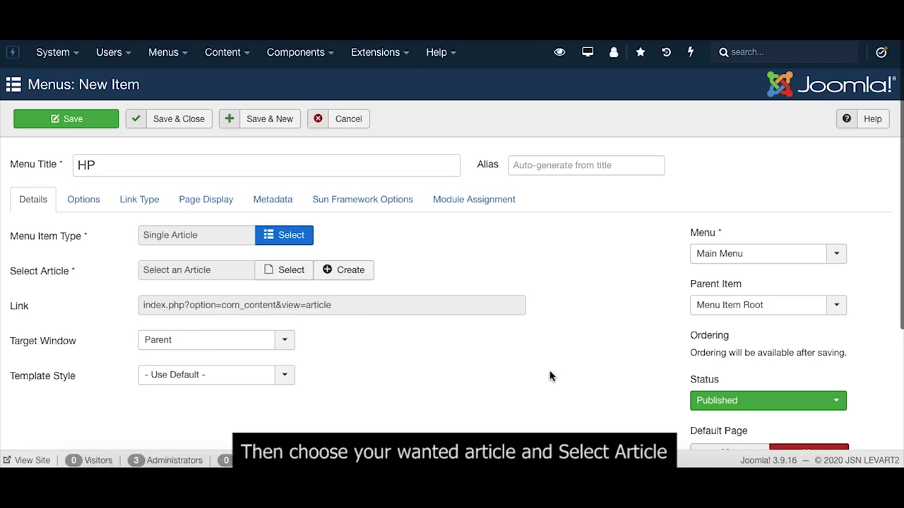
# - Link the HP article to the menu item and save and close it
pyautogui.click(292, 270)
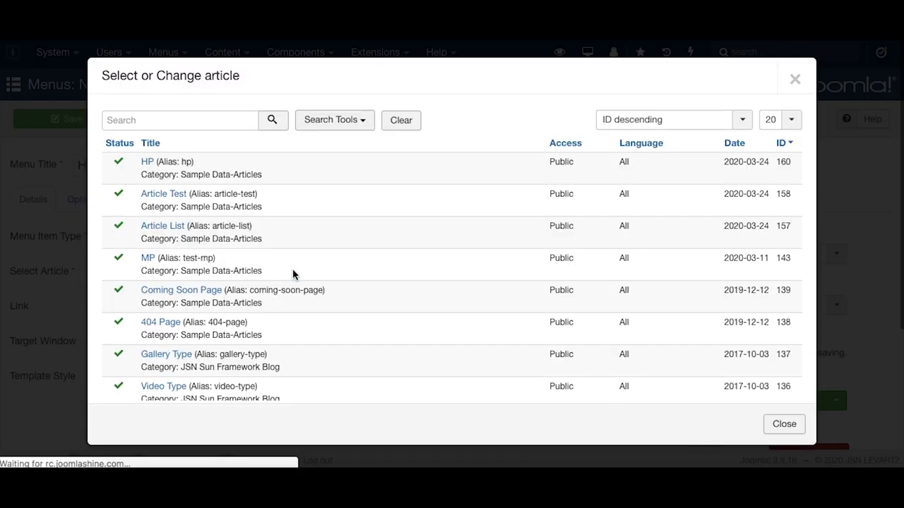
pyautogui.click(145, 162)
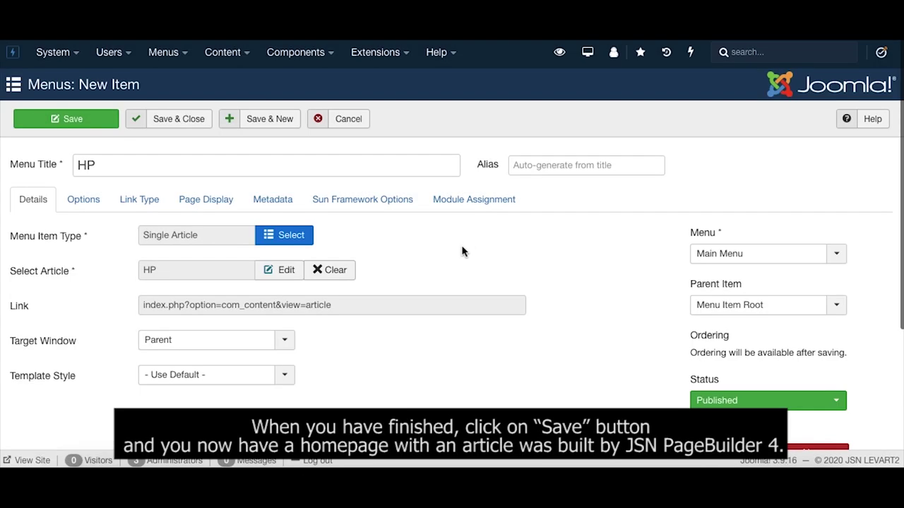
pyautogui.click(167, 122)
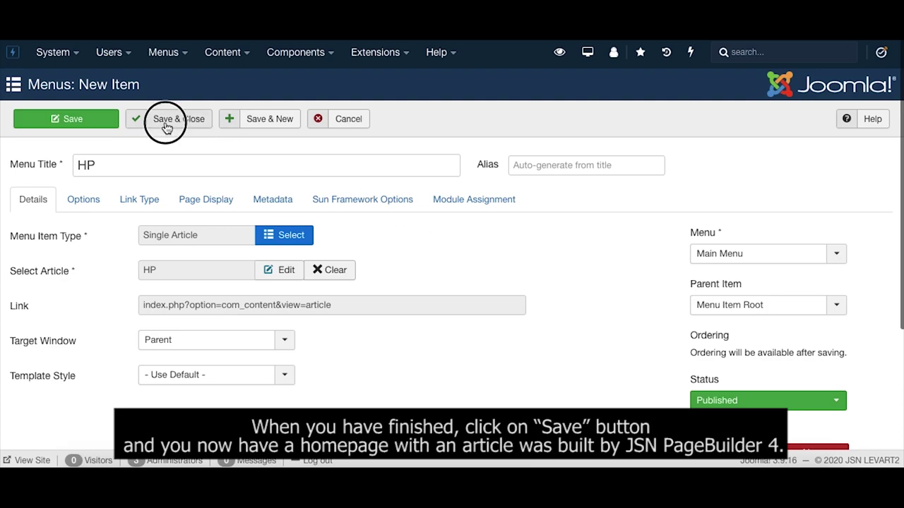